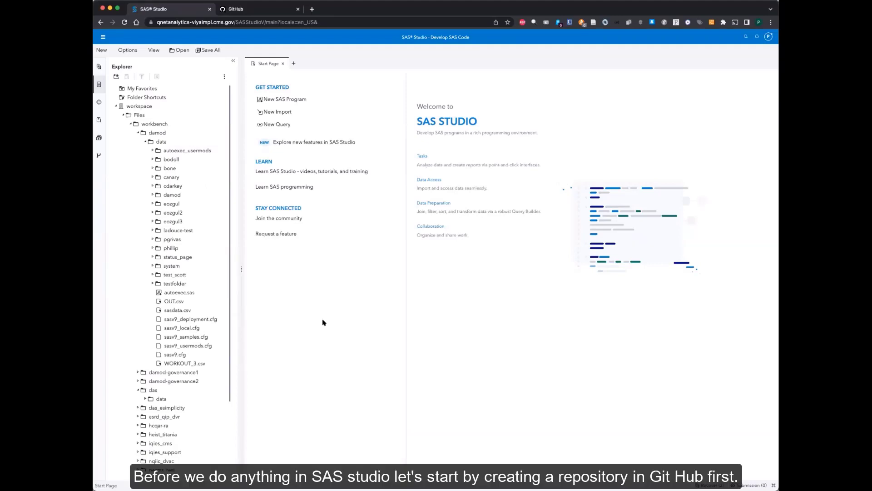
- Switch from SAS Studio to the GitHub Enterprise browser tab to start a new repository
key("ctrl+Tab")
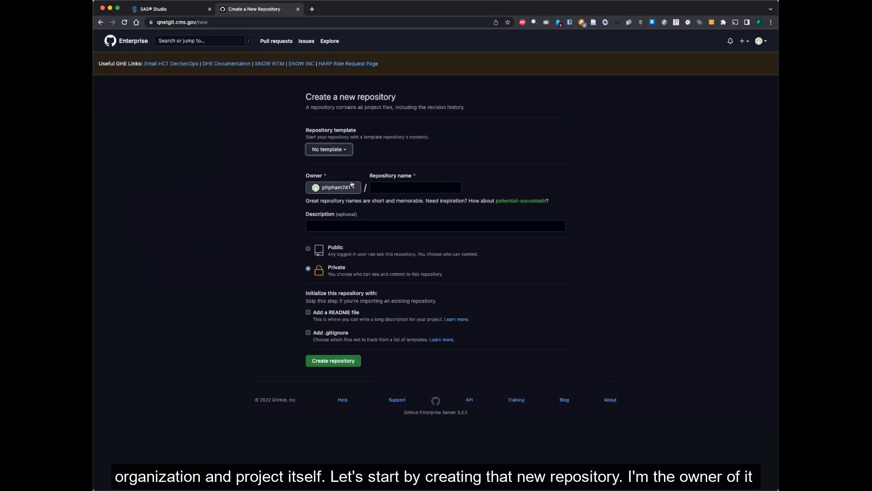
- Create repo comms-call-demo, described as the Communications Call 2022-04-07 repo, with a README
left_click(412, 184)
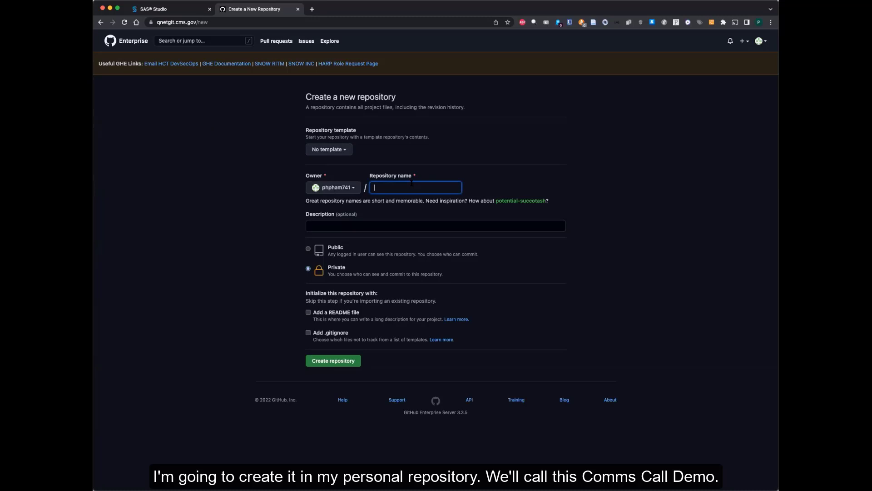
type("comms-call-demo")
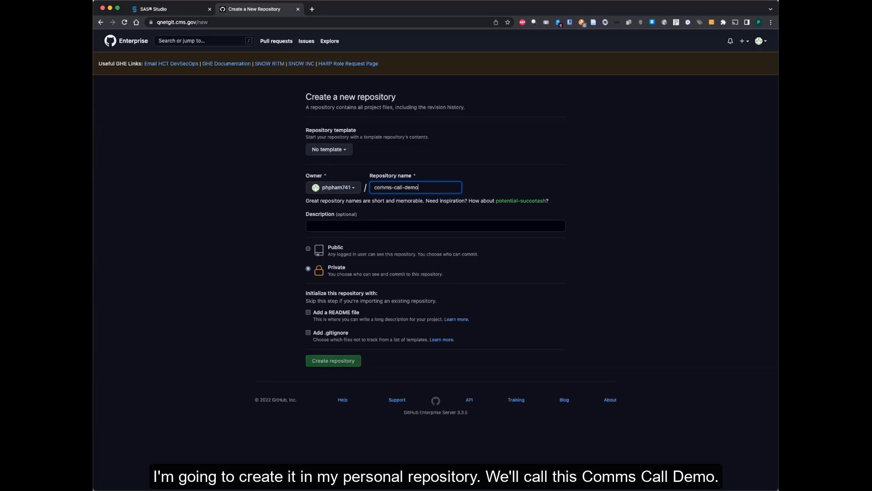
left_click(392, 222)
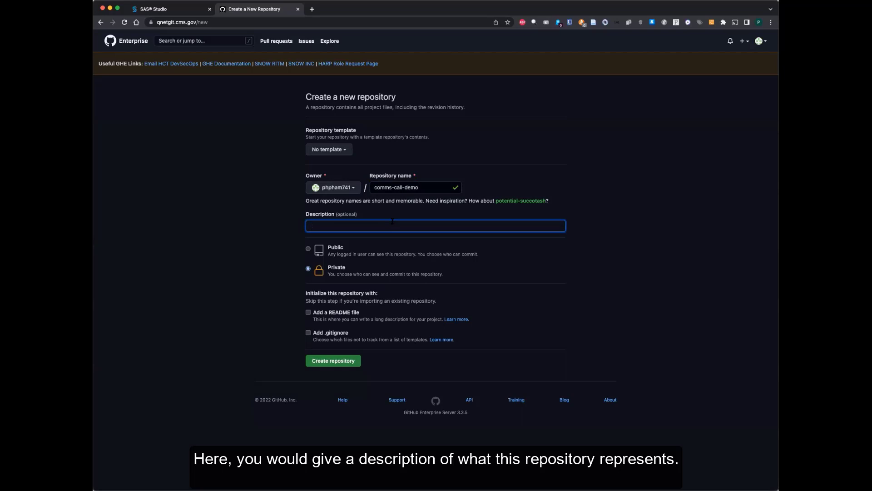
type("This is ")
type("the repo that wil")
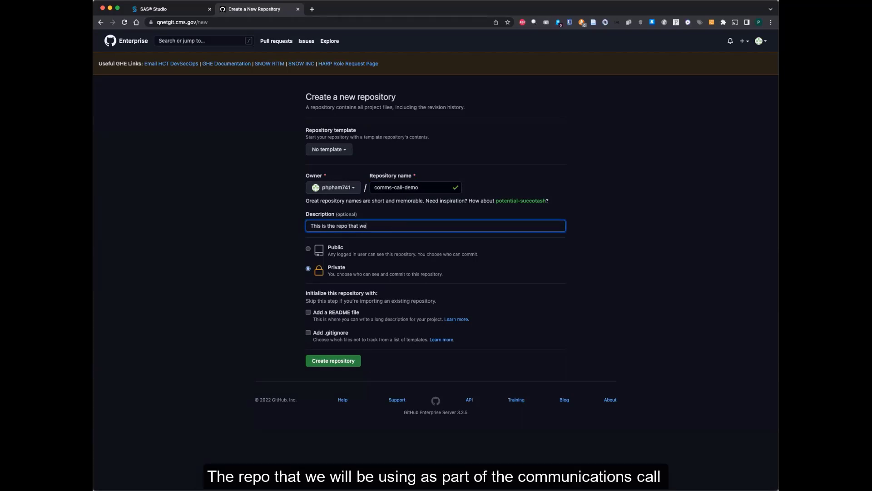
type(" will be using as par")
type("t of the Communications CAll")
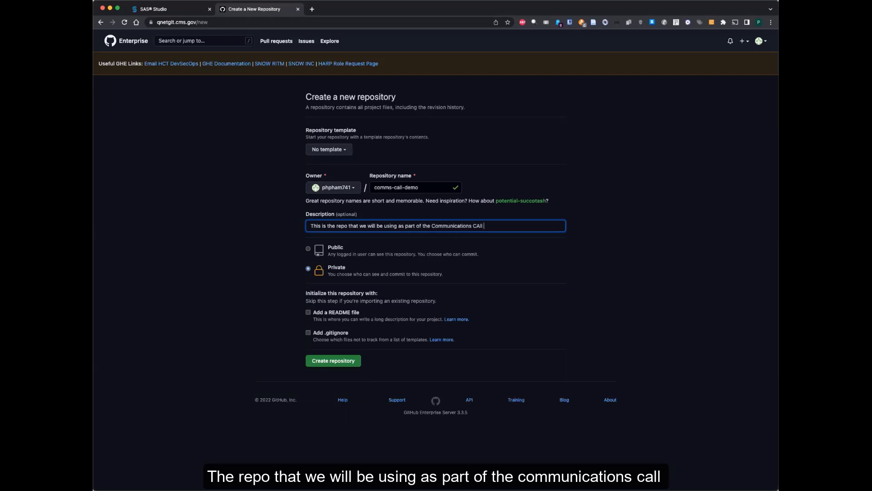
key("BackSpace")
key("BackSpace")
key("BackSpace")
type("all on 2022-04-")
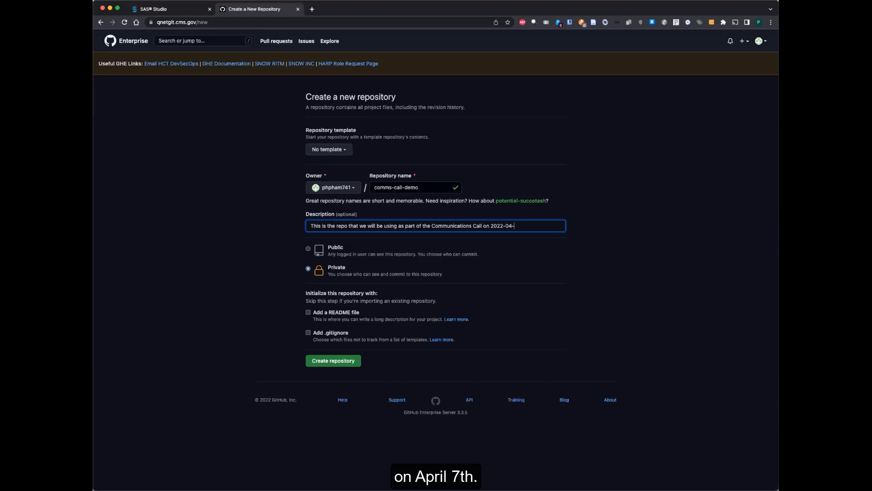
type("07")
left_click(225, 289)
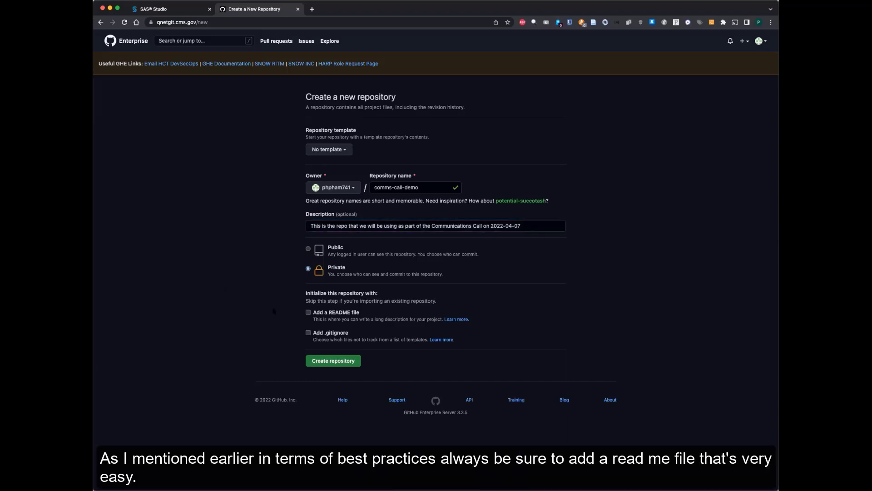
left_click(307, 312)
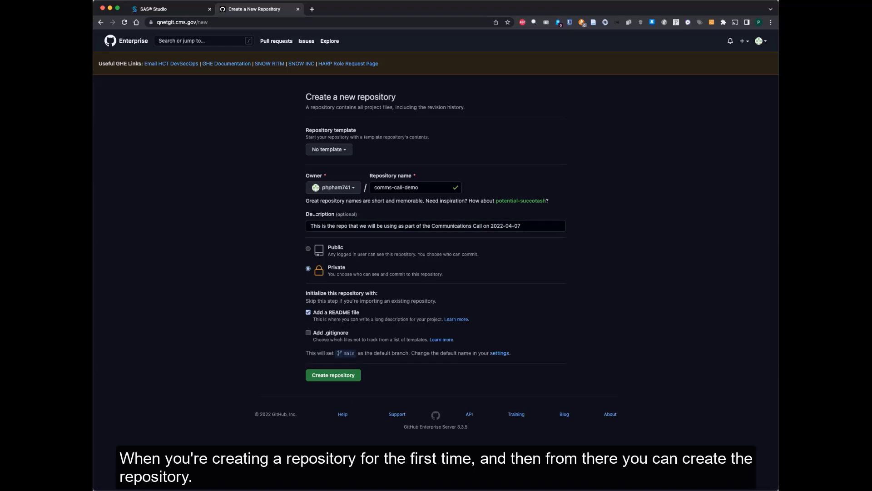
left_click(333, 375)
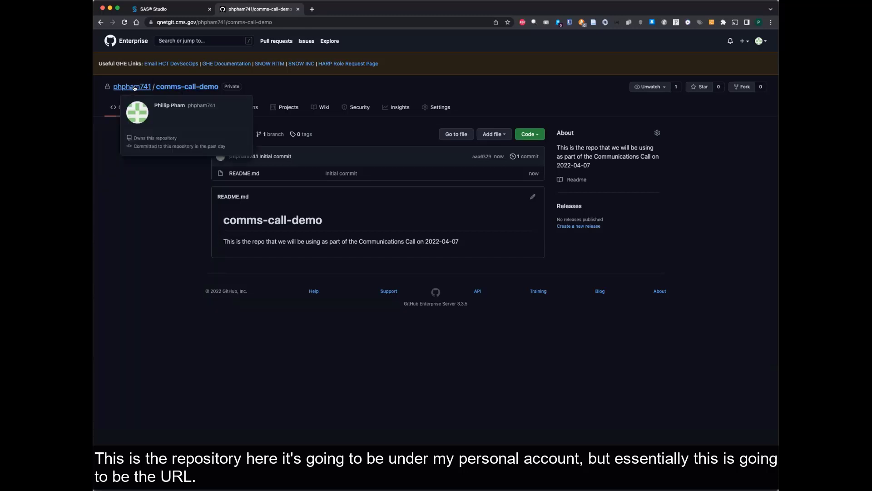
- Highlight the comms-call-demo repository URL in the address bar, then deselect it
left_click(152, 22)
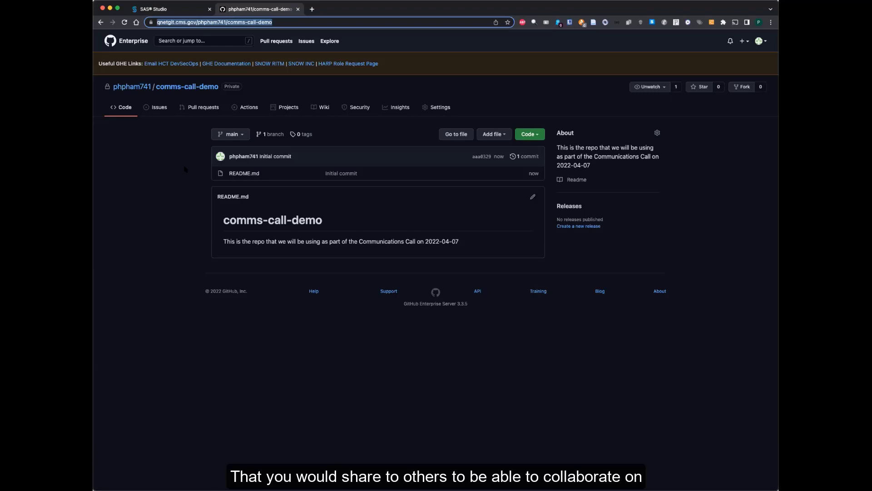
left_click(169, 221)
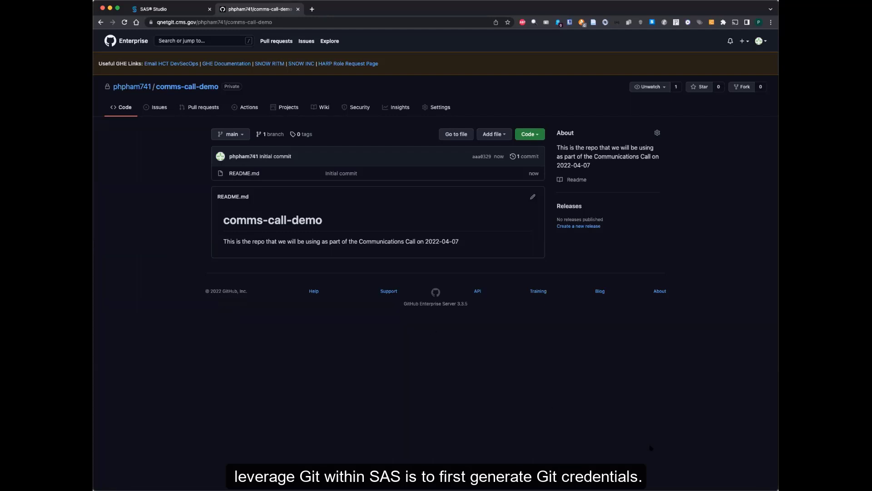
- Go through account settings and Developer settings to the personal access tokens page
left_click(760, 41)
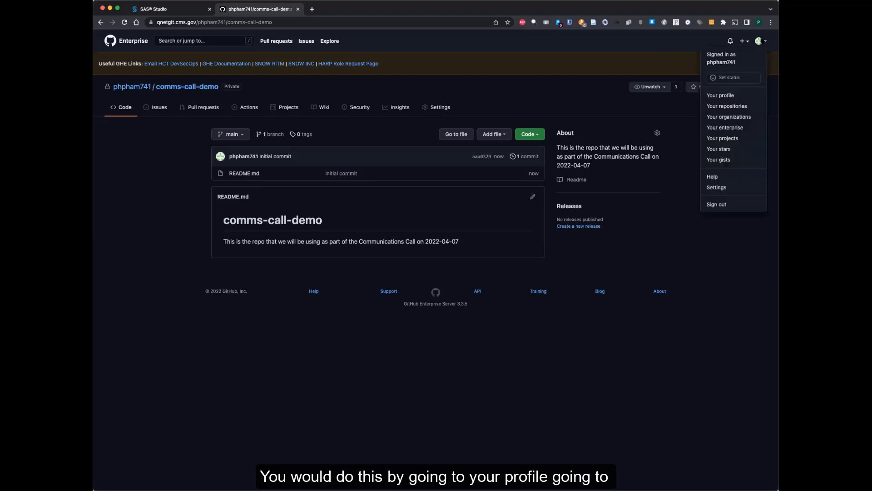
left_click(720, 187)
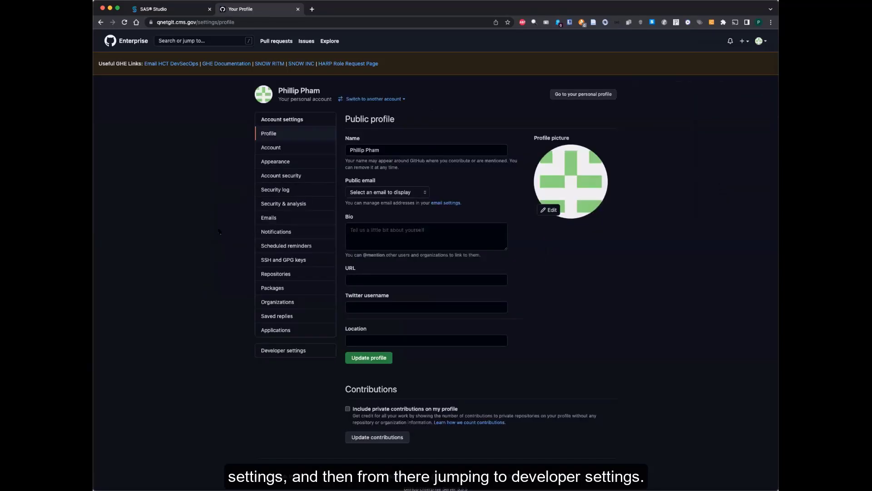
left_click(291, 350)
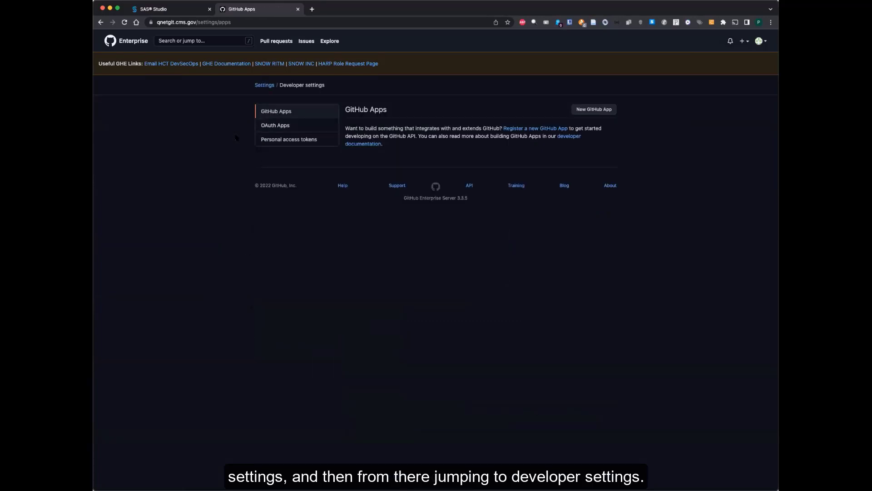
left_click(274, 140)
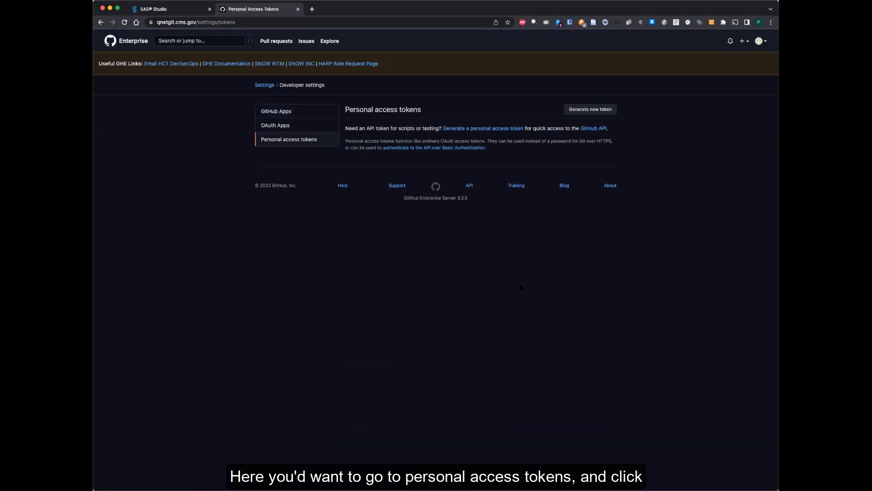
- Generate a 7-day token with full repo scope, noted 'Test SAS token for t'
left_click(590, 110)
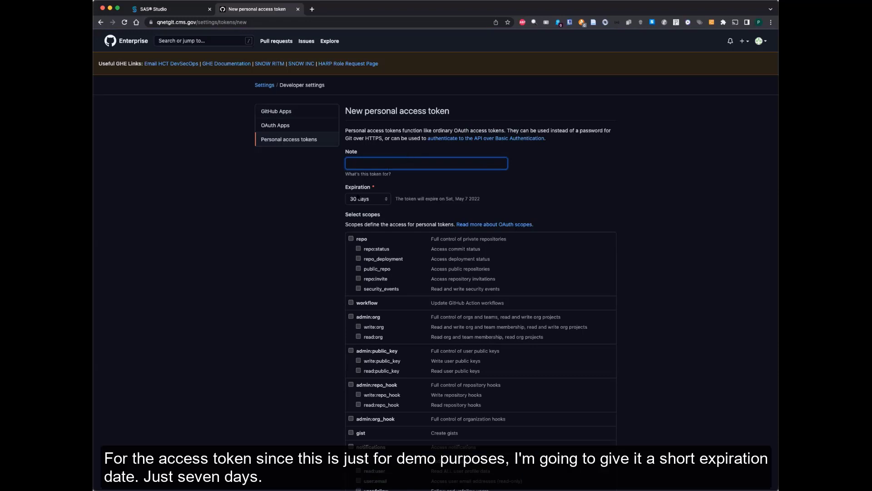
key("Tab")
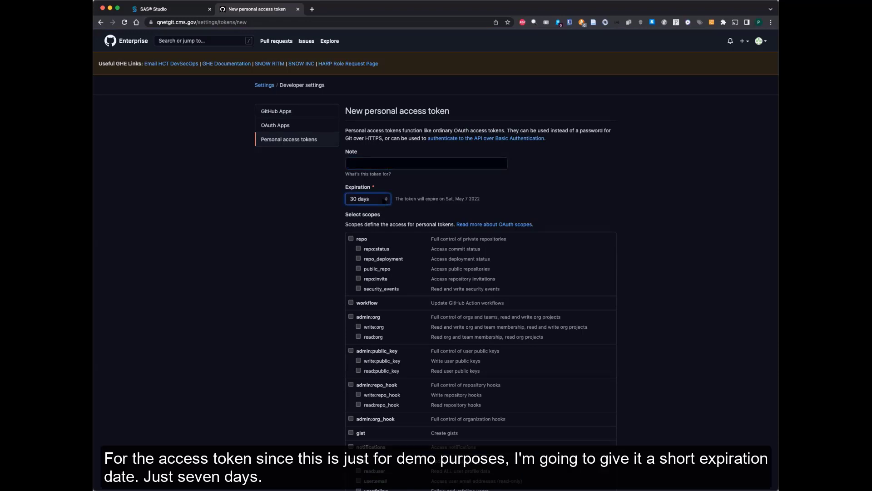
key("7")
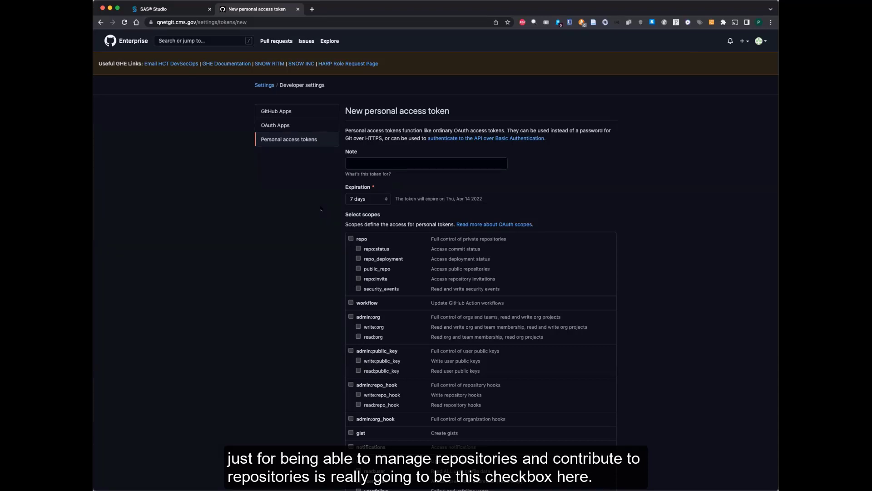
left_click(351, 239)
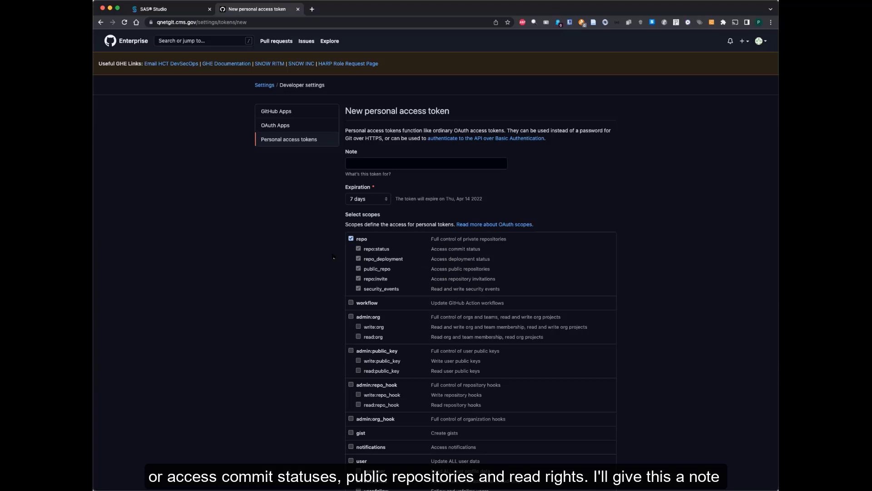
left_click(378, 160)
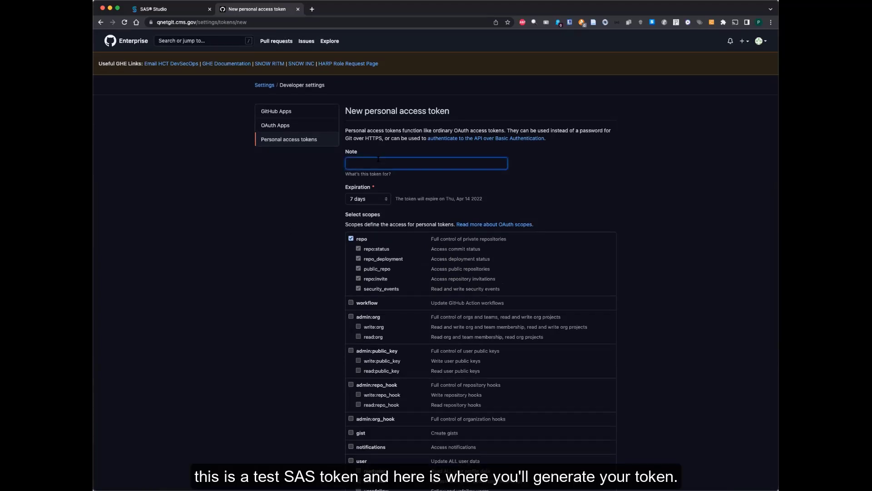
type("Test SAS token ")
type("for t")
left_click(370, 435)
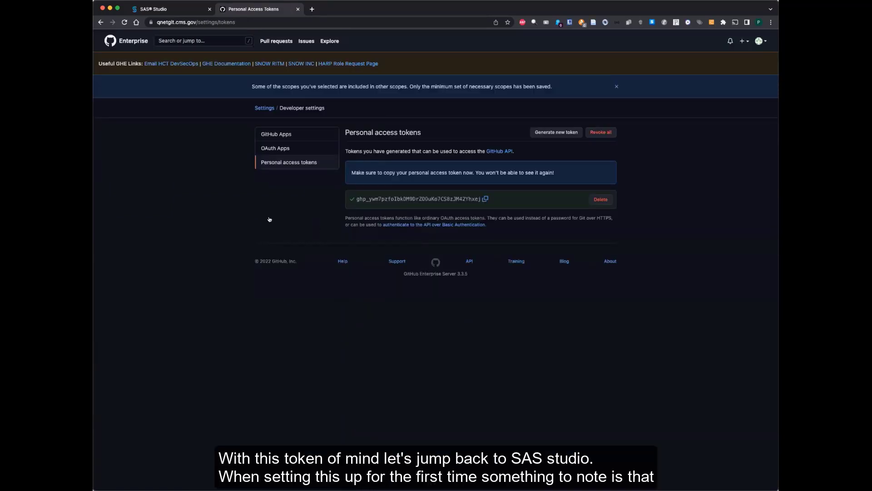
- Select the new token string on the GitHub tokens page, then return to SAS Studio
key("ctrl+shift+Tab")
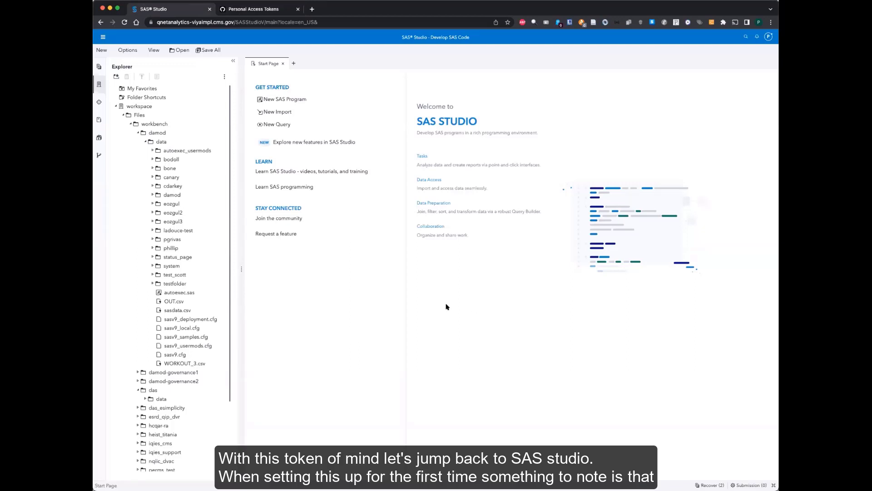
key("ctrl+Tab")
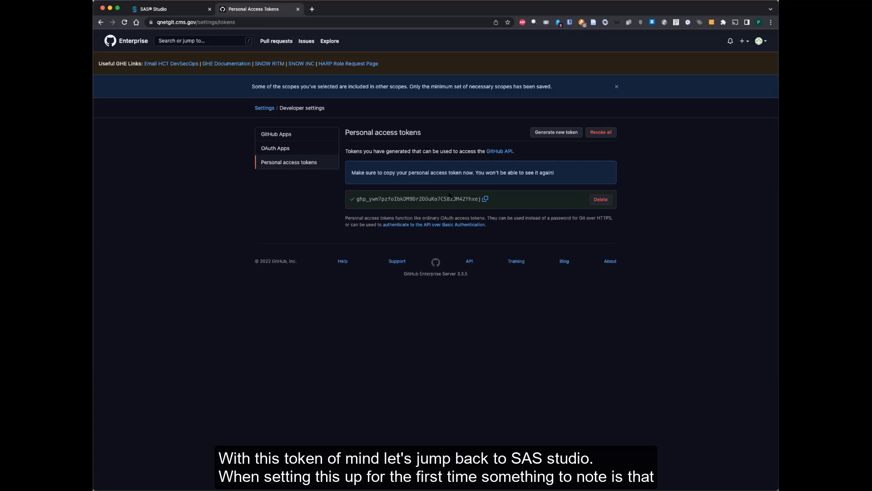
double_click(432, 199)
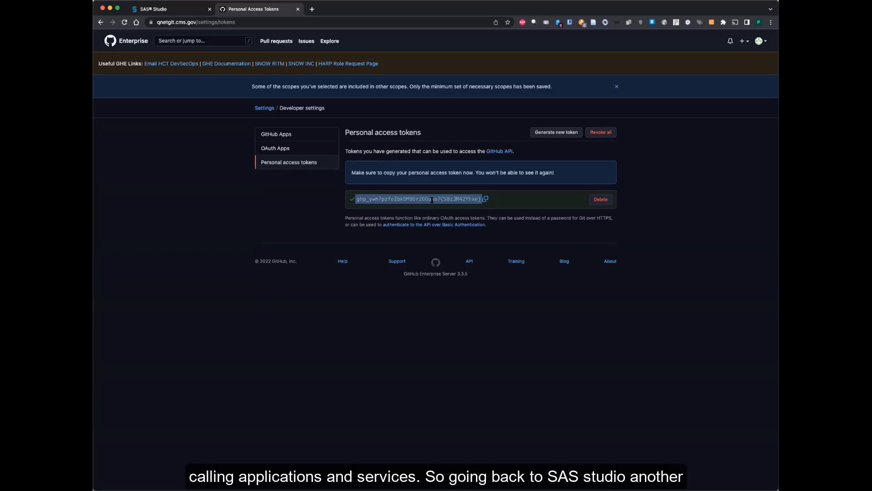
key("ctrl+shift+Tab")
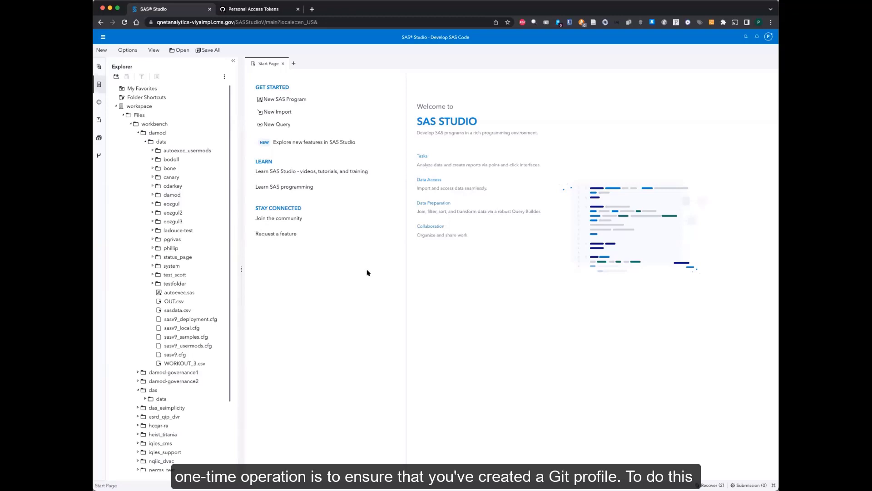
- Open Options > Manage Git Connections, showing the existing Phillip's Test Profile
left_click(126, 50)
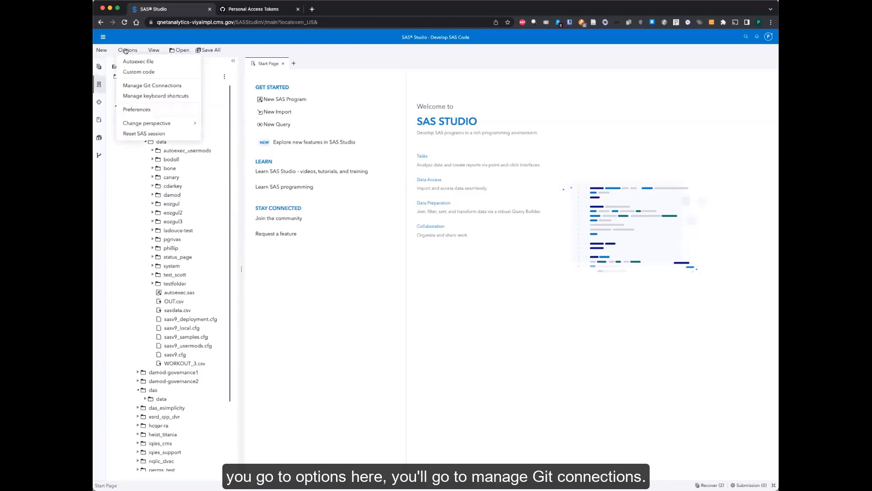
left_click(126, 51)
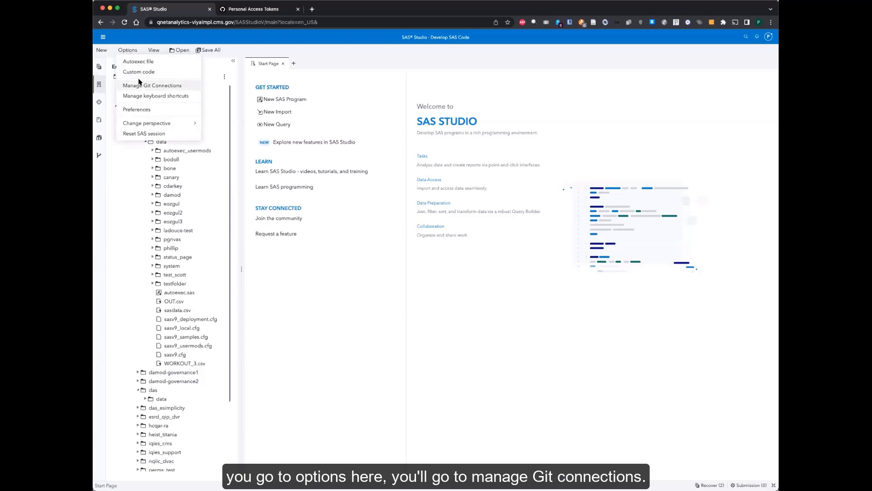
left_click(139, 86)
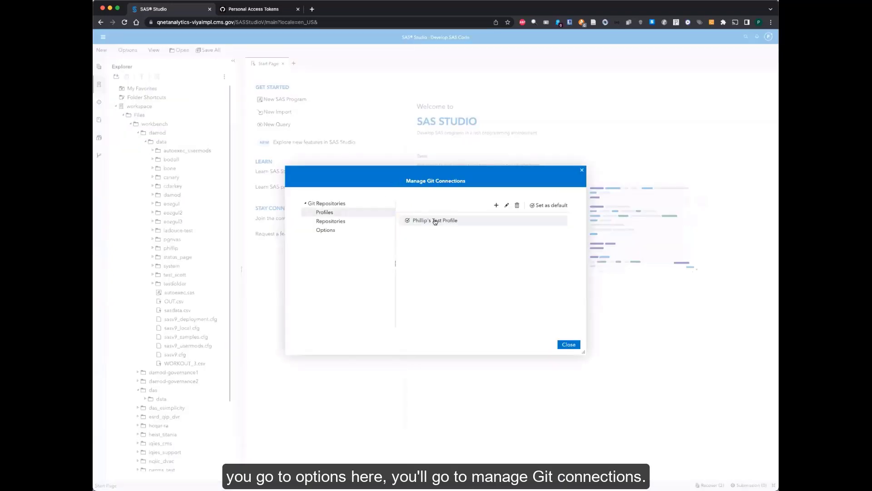
- Add a new profile, clear the old user name, and name it 'New Test Profile for SAS Demo'
left_click(494, 206)
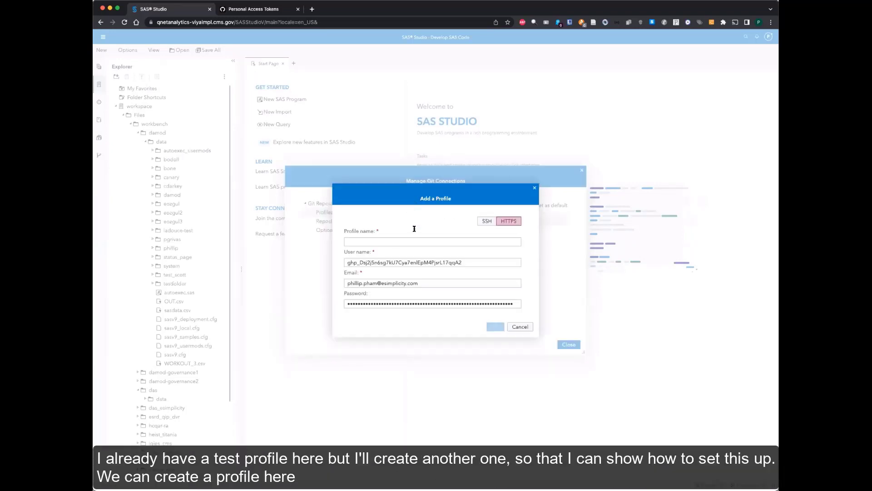
left_click(420, 262)
key("super+a")
key("BackSpace")
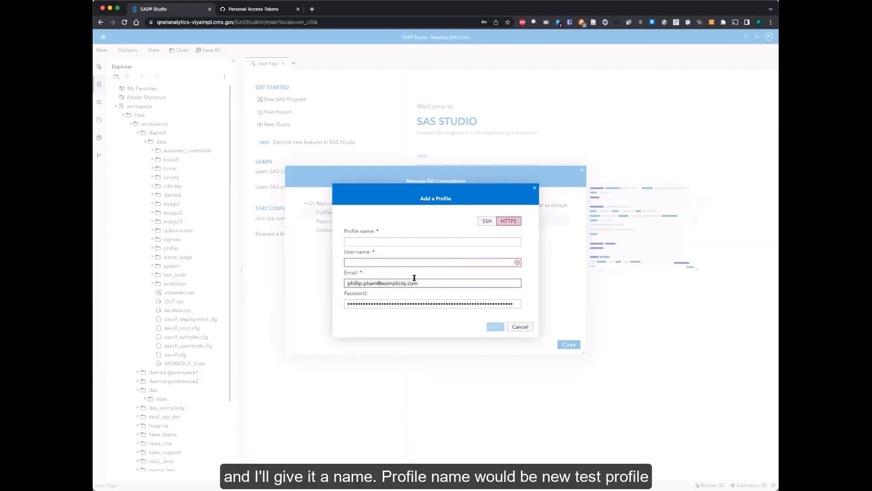
left_click(390, 245)
type("New Tes")
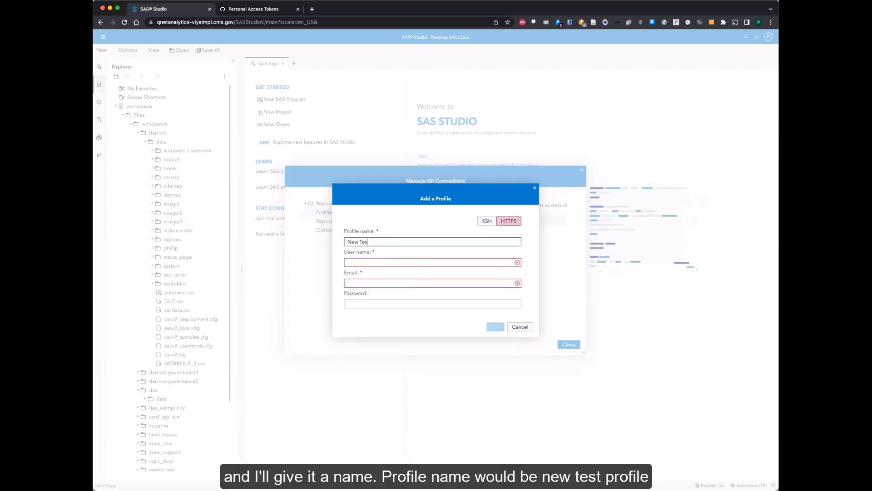
type("t Profile")
type(" for SAS")
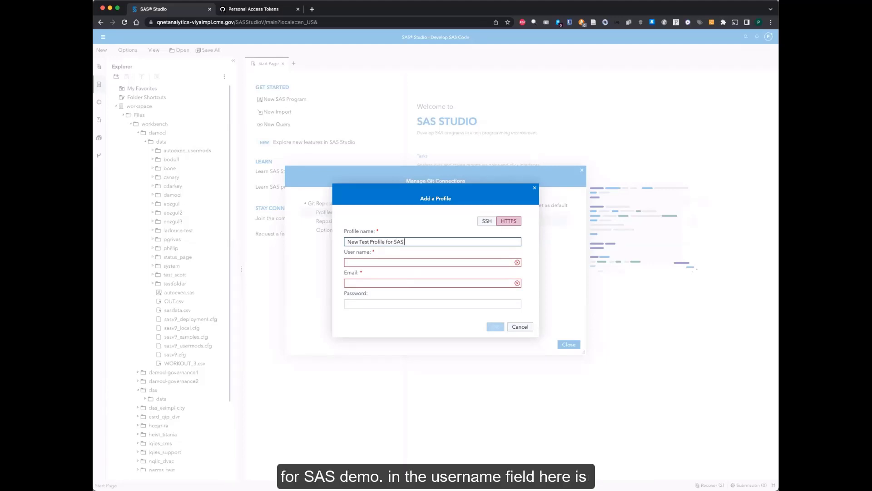
type(" Demo")
left_click(381, 261)
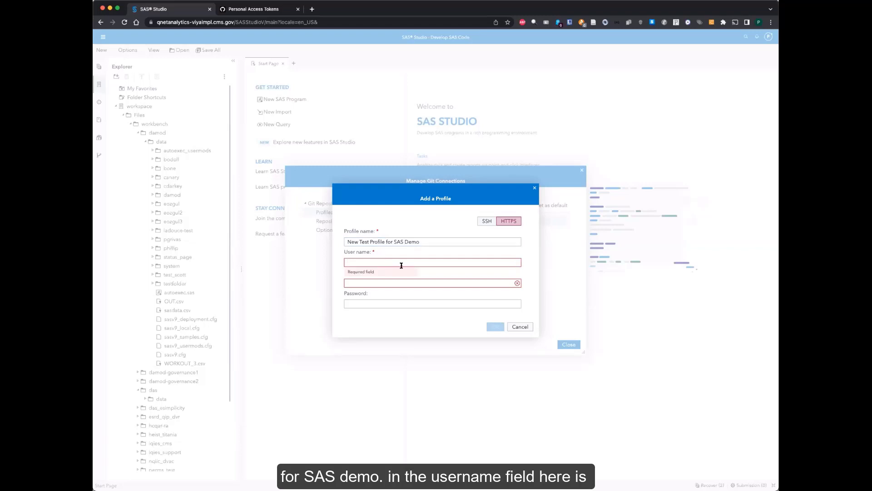
key("ctrl+Tab")
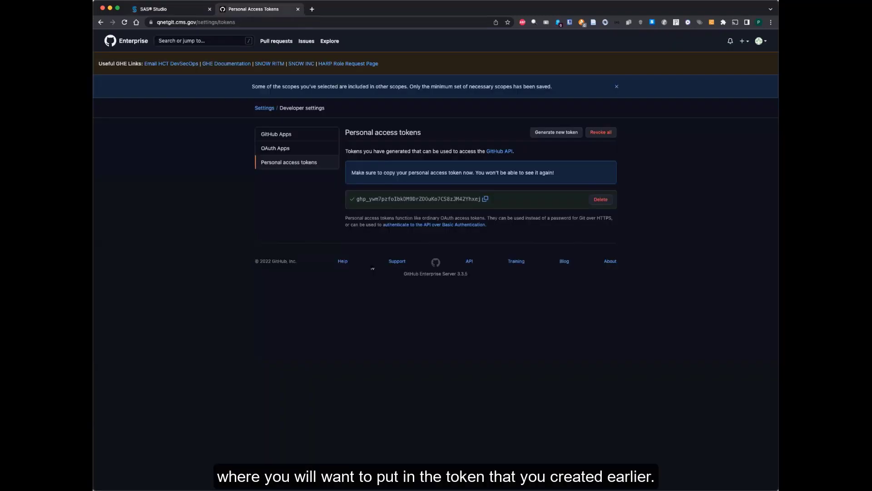
left_click(486, 199)
key("ctrl+Tab")
key("ctrl+v")
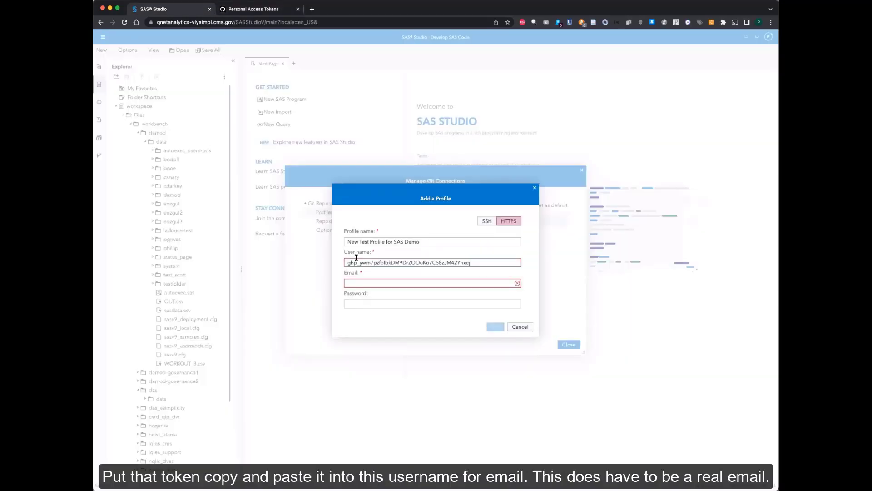
left_click(365, 283)
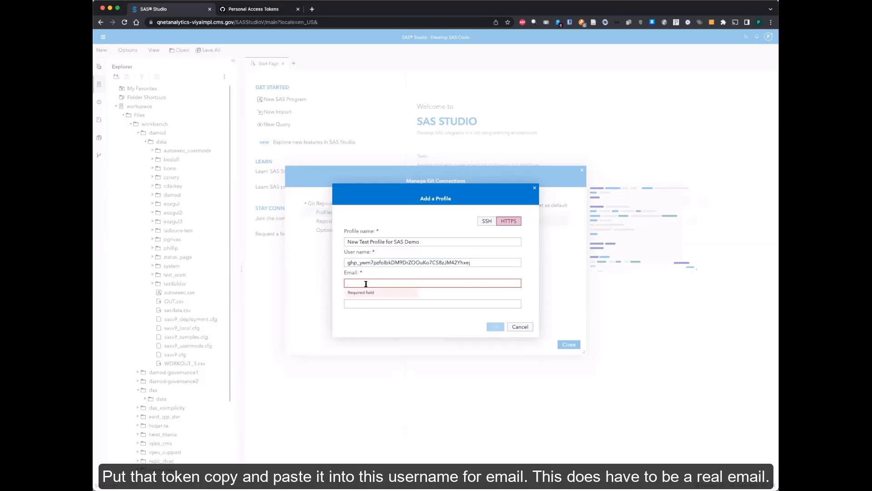
key("Tab")
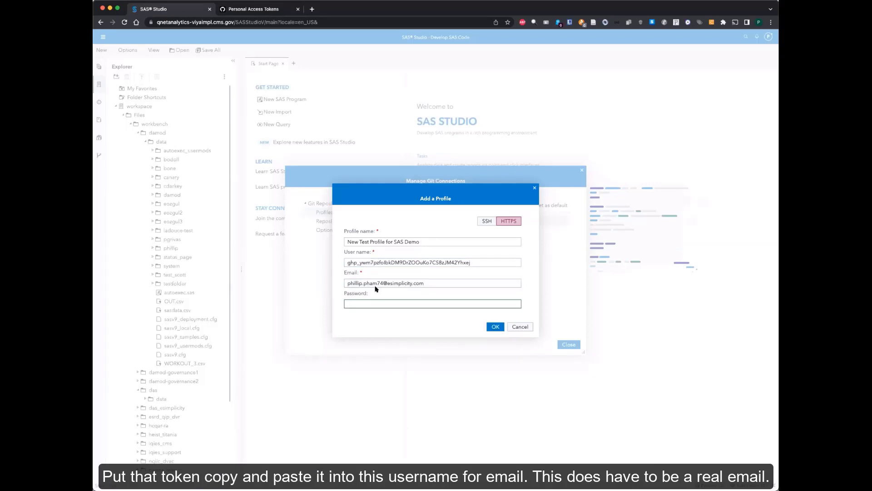
key("ctrl+v")
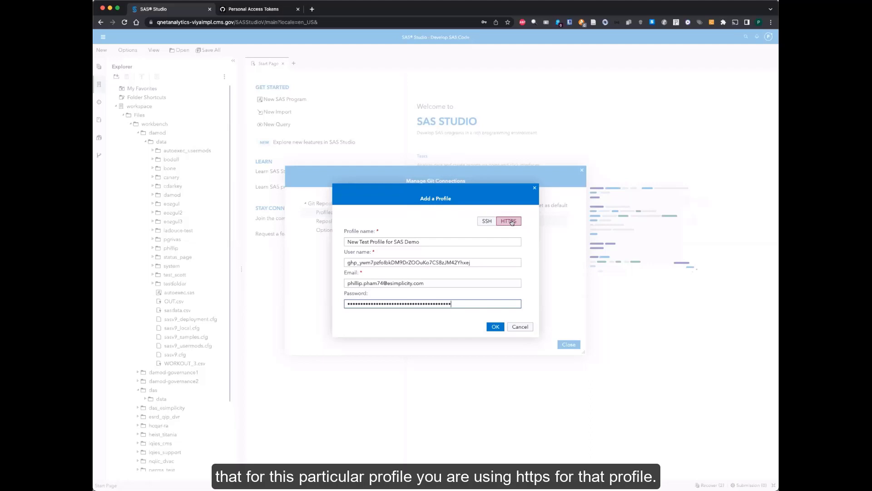
- Confirm the Add a Profile dialog with OK to save New Test Profile for SAS Demo
left_click(495, 326)
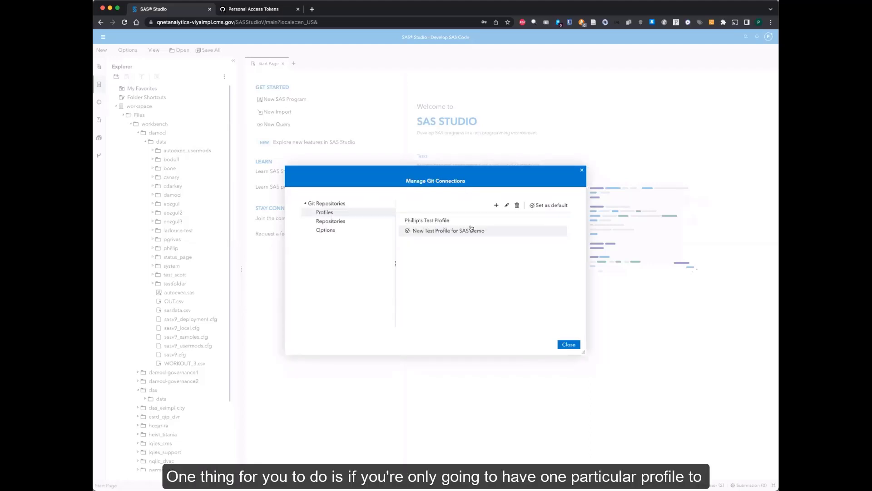